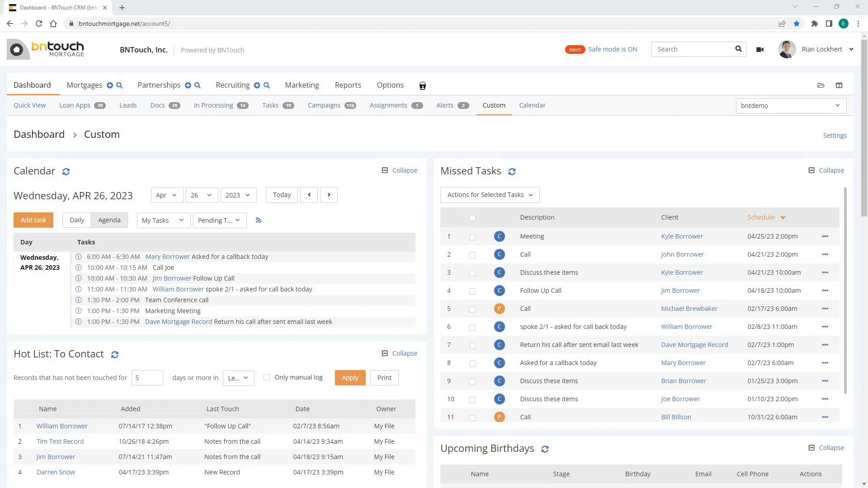
Open the Website Widgets tool in the account's Options to show the Pre-Approval Widget code
left_click(389, 87)
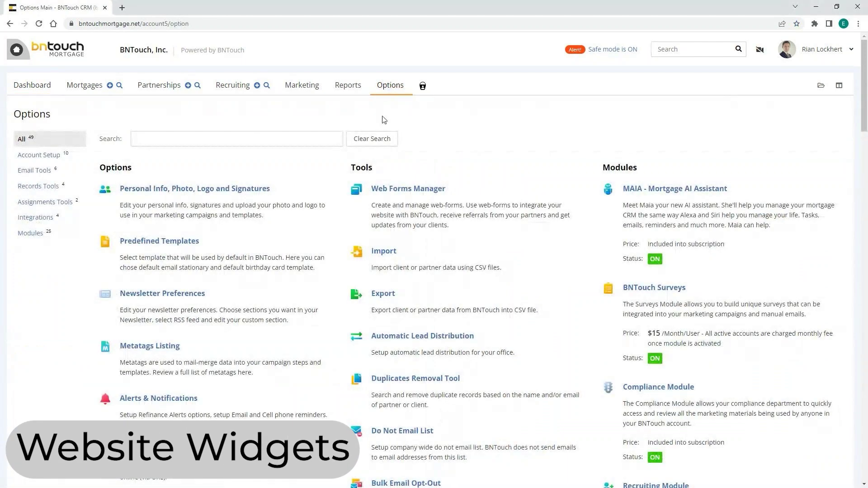
scroll(303, 215, "down", 4)
scroll(303, 215, "down", 4)
left_click(404, 365)
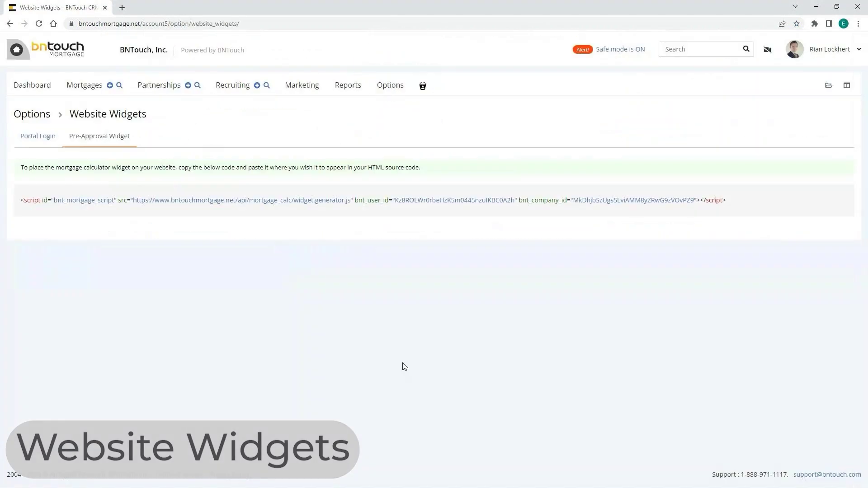
Open the second lead's mortgage record, launch the borrower's loan portal and view its Pre-Approval Calculator
left_click(84, 86)
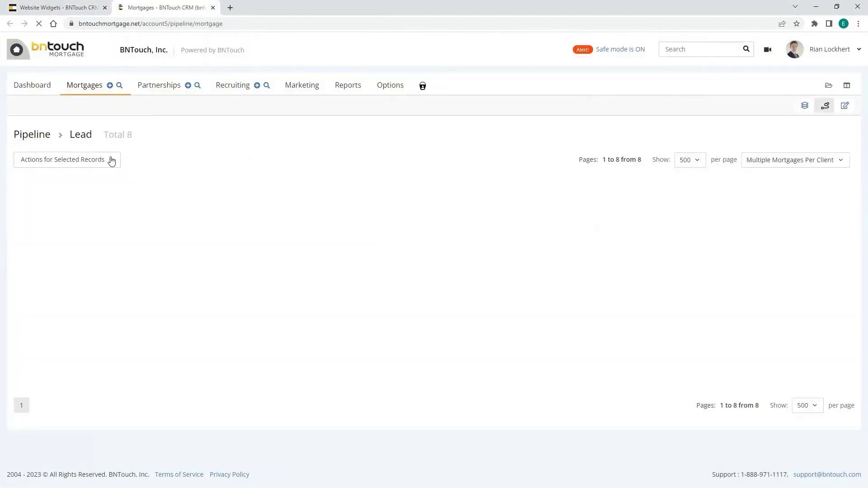
left_click(86, 231)
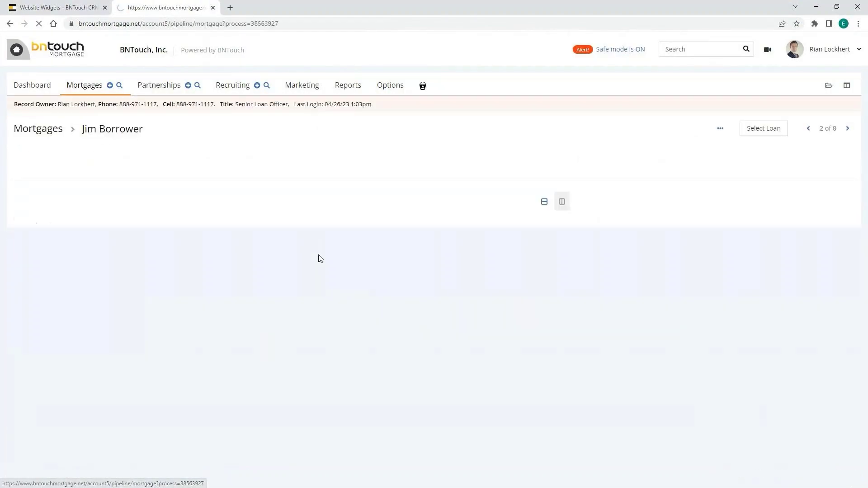
left_click(553, 285)
left_click(479, 366)
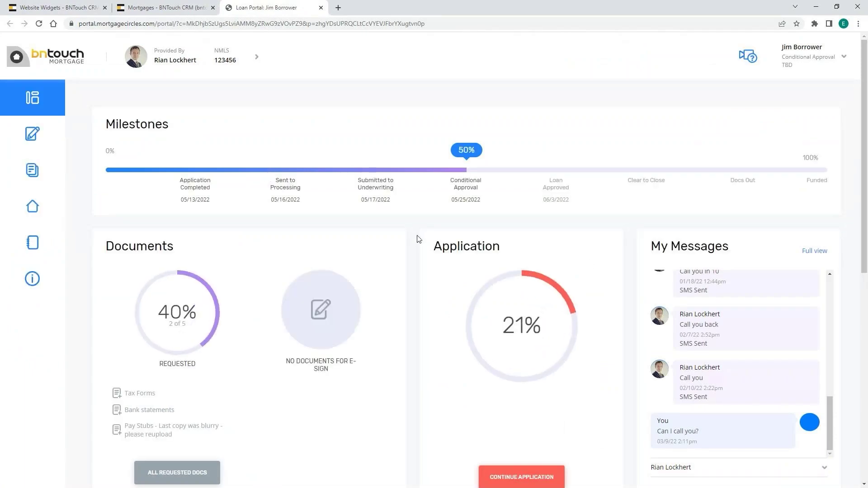
scroll(419, 240, "down", 9)
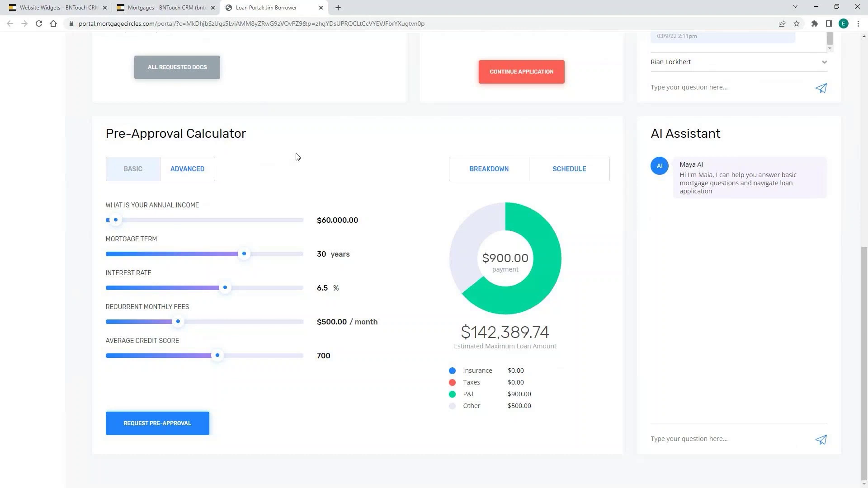
Return to Website Widgets and add a new portal login widget named "Portal Login"
key("ctrl+1")
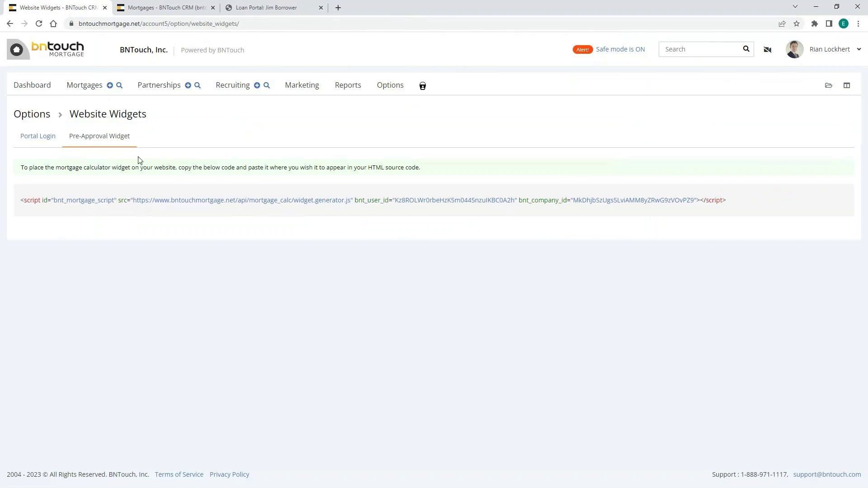
left_click(33, 142)
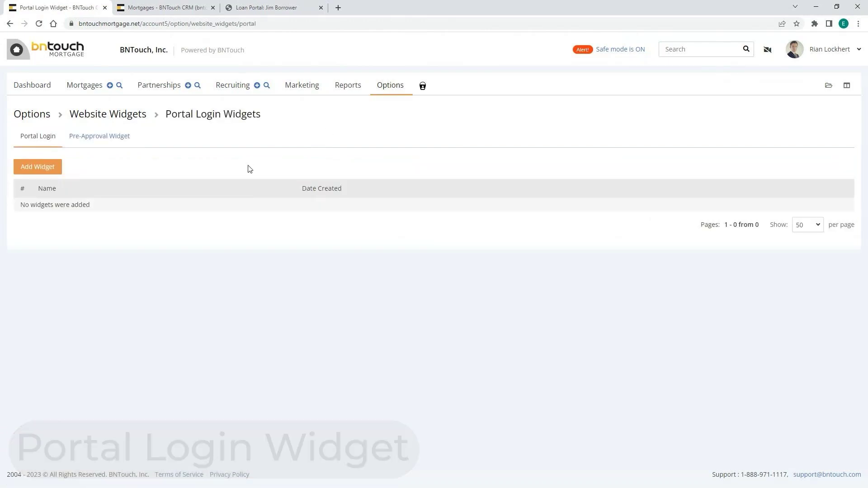
left_click(43, 169)
type("Portal Login")
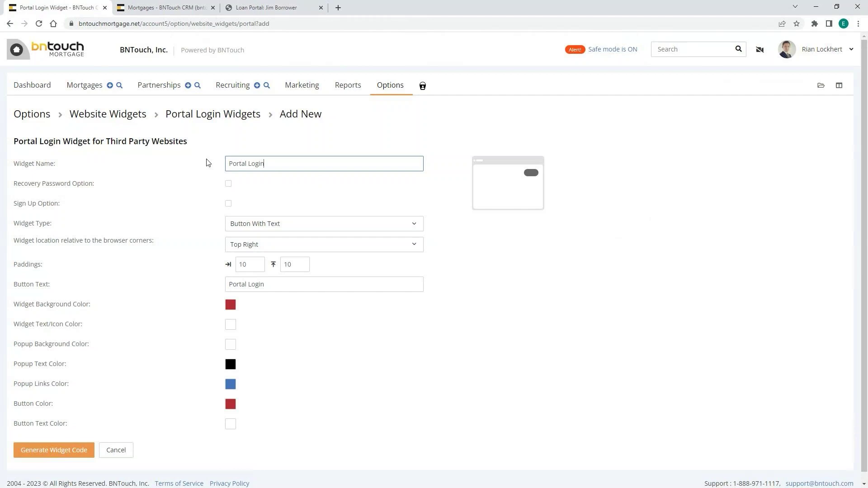
Review the milestones, documents and application overview in the borrower's loan portal, and return to the widget form
left_click(299, 4)
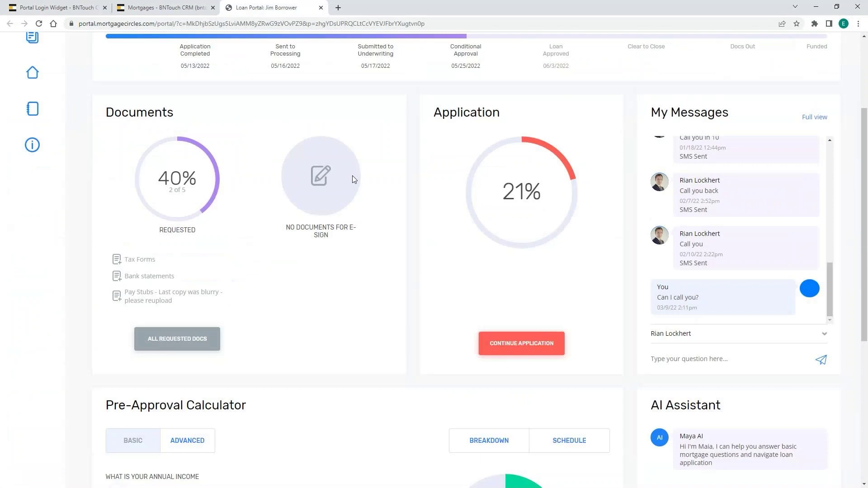
scroll(398, 284, "up", 3)
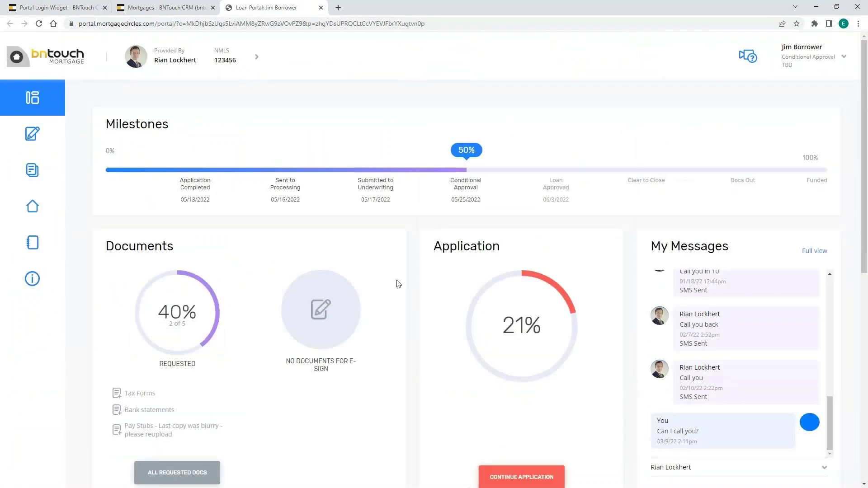
key("ctrl+1")
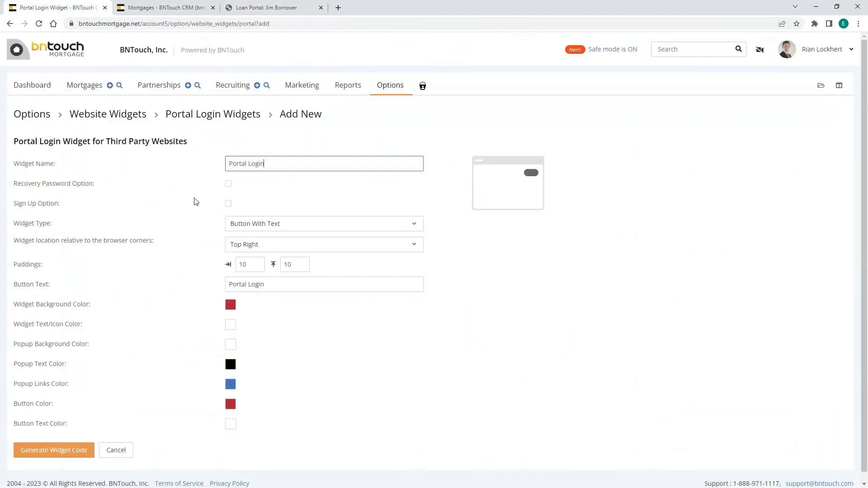
Enable the Recovery Password Option, keep the Button With Text type, and set the widget location to Bottom Left
left_click(228, 184)
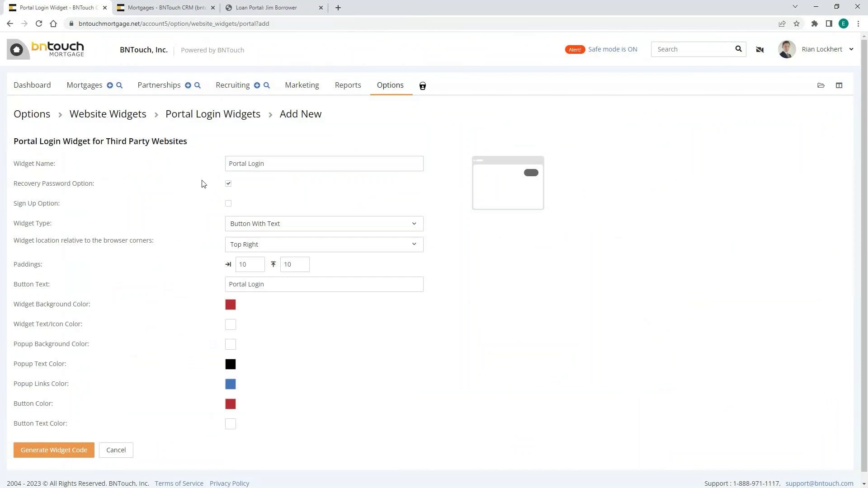
left_click(318, 226)
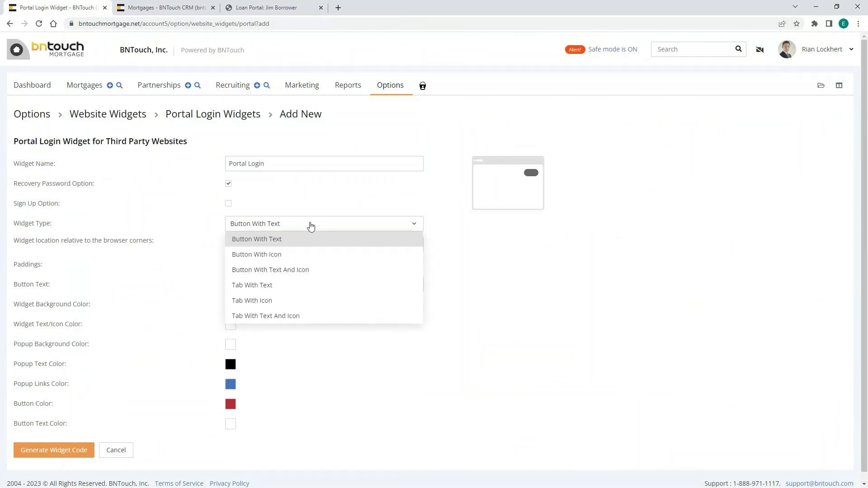
left_click(304, 226)
scroll(301, 238, "down", 1)
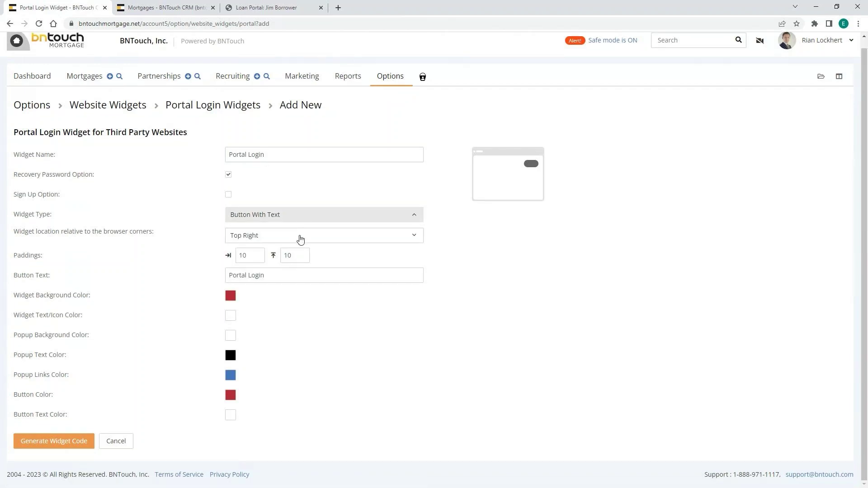
left_click(317, 237)
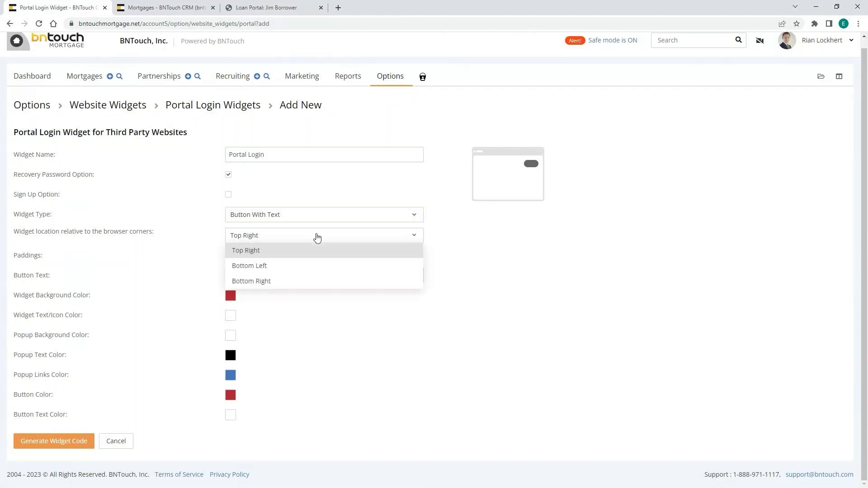
left_click(284, 267)
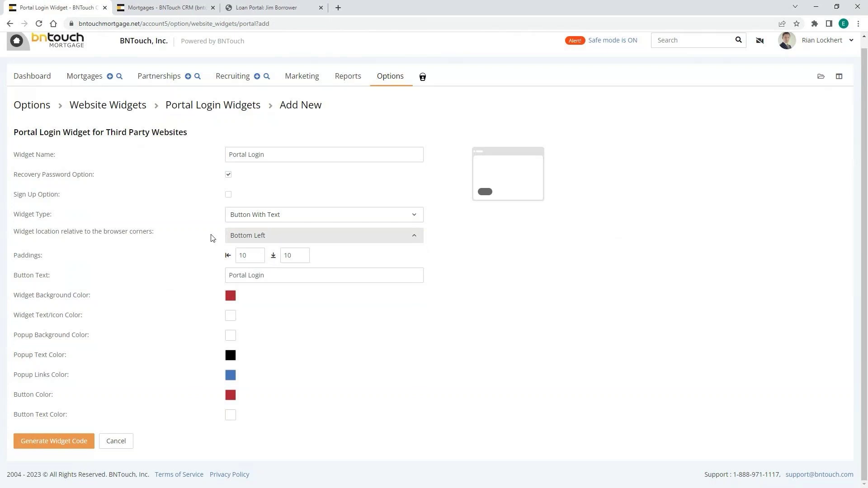
Generate the portal login widget's code and try out its Portal Login button
left_click(47, 445)
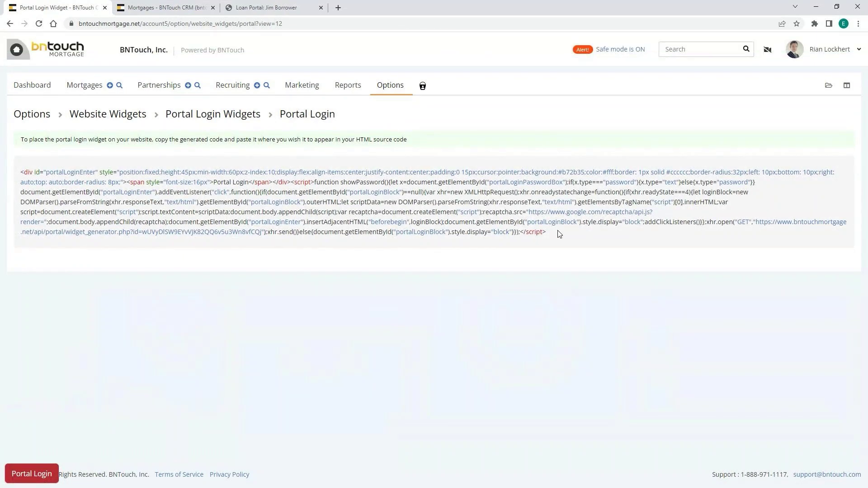
left_click(39, 478)
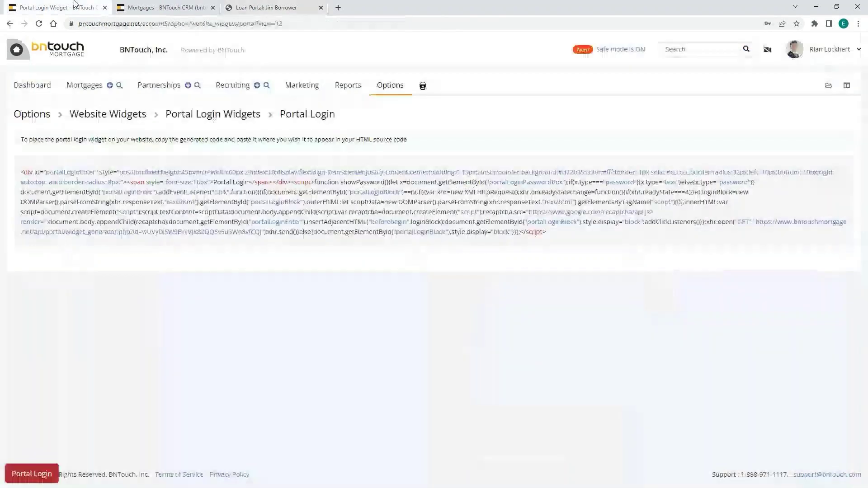
key("alt+Left")
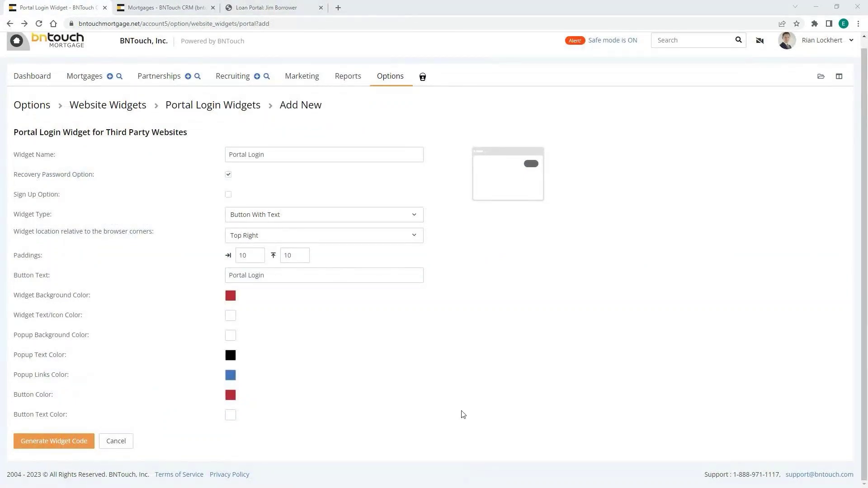
Open the Connect Widget settings from the account's Options
left_click(392, 77)
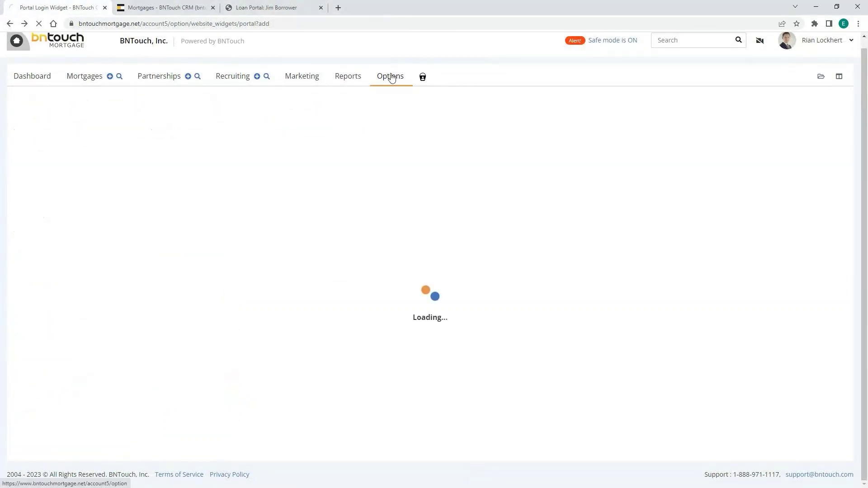
scroll(160, 296, "down", 10)
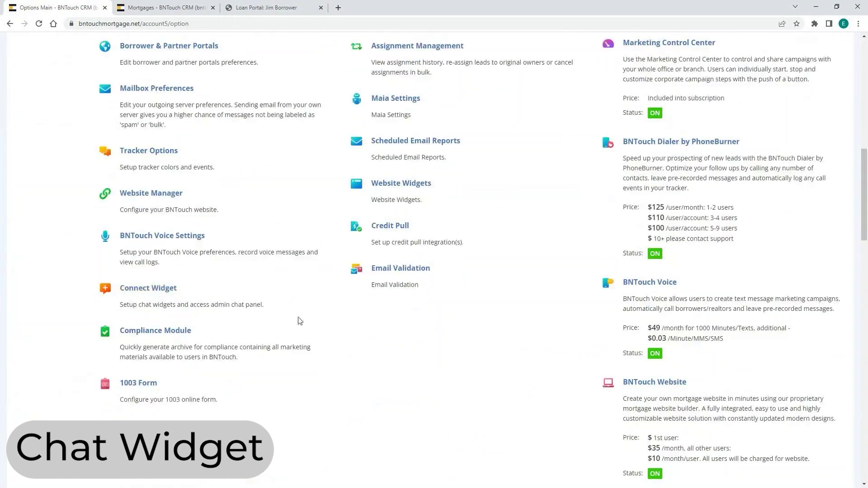
left_click(160, 296)
Open the BNTouch blog article on sending video to borrowers and view its live chat widget
key("ctrl+t")
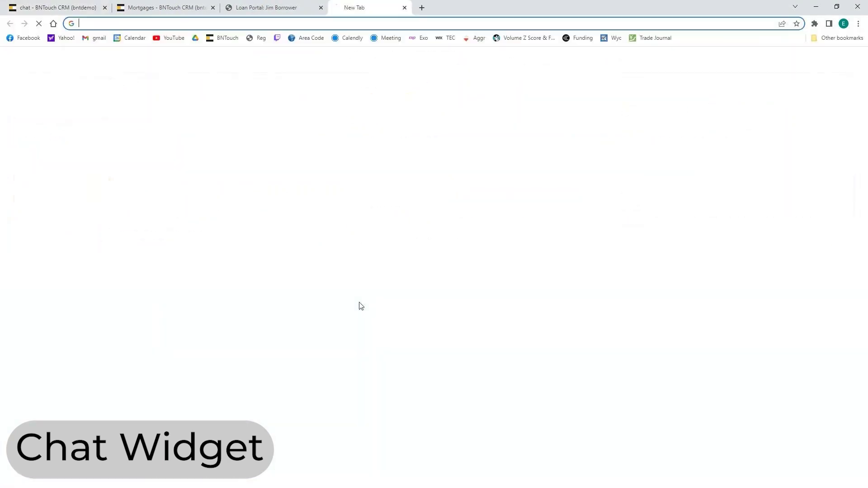
type("send")
key("Return")
left_click(226, 154)
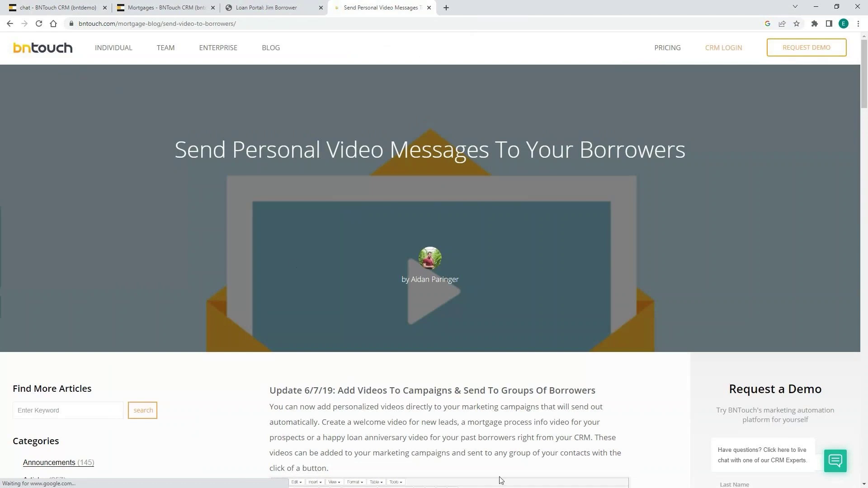
left_click(788, 468)
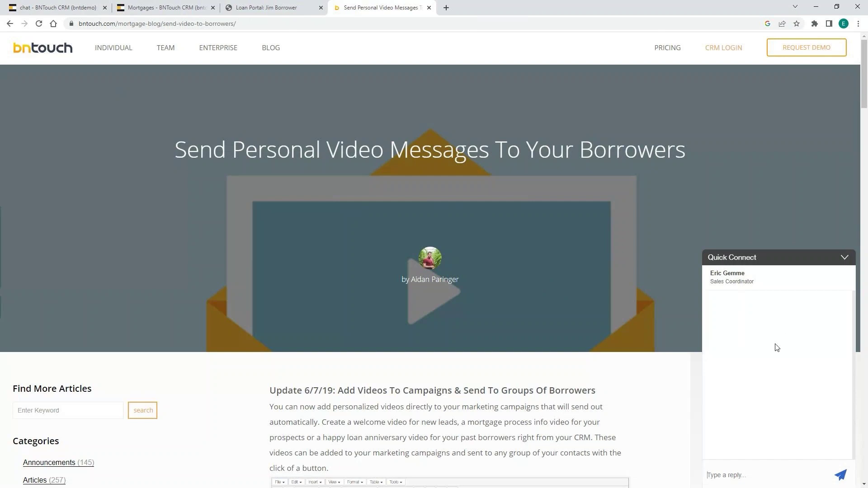
left_click(430, 8)
Start a new chat widget in the chat widget setup
left_click(132, 142)
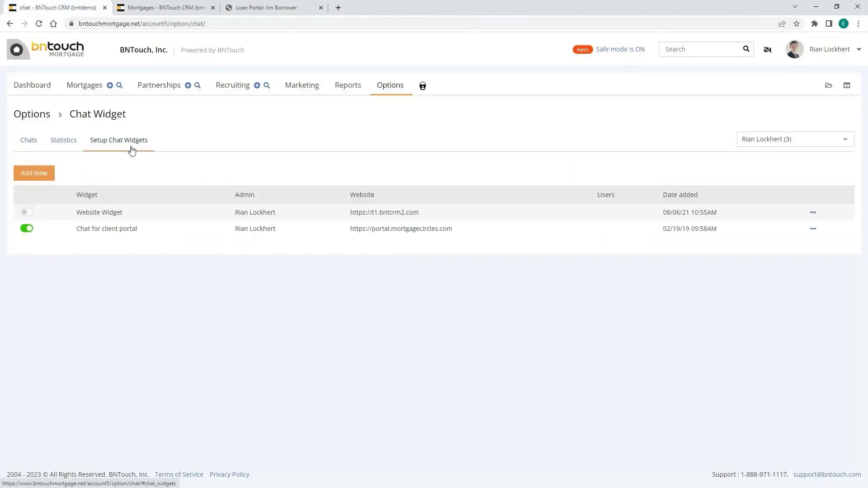
left_click(36, 173)
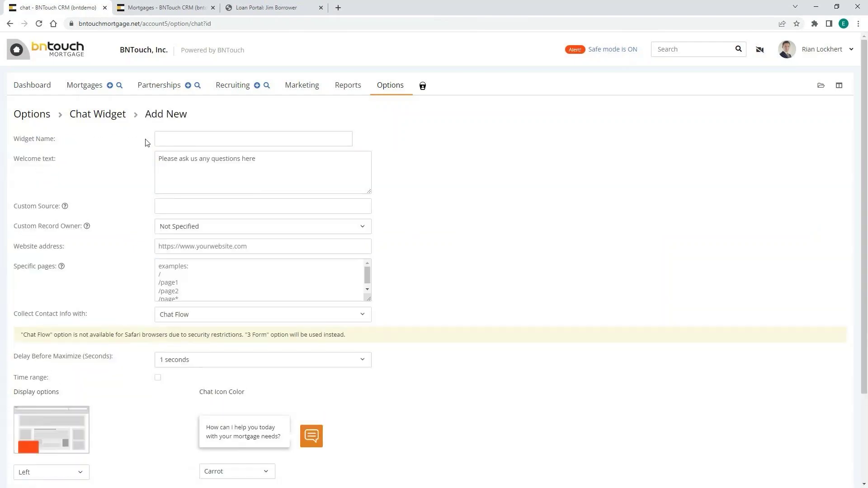
left_click(317, 139)
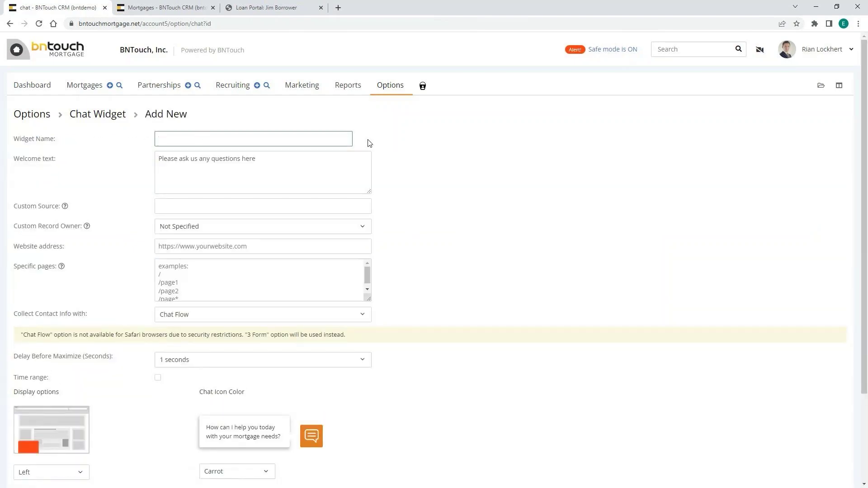
Review the new chat widget's settings and set its display position to Right
scroll(76, 226, "down", 1)
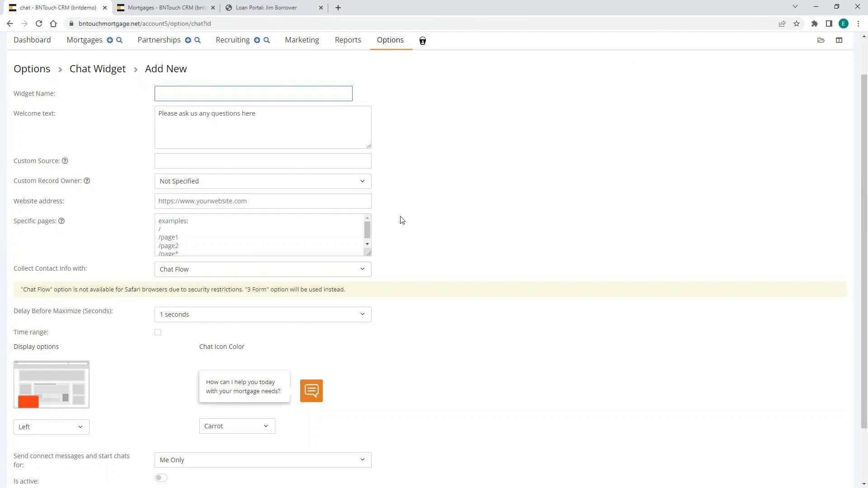
scroll(410, 209, "down", 2)
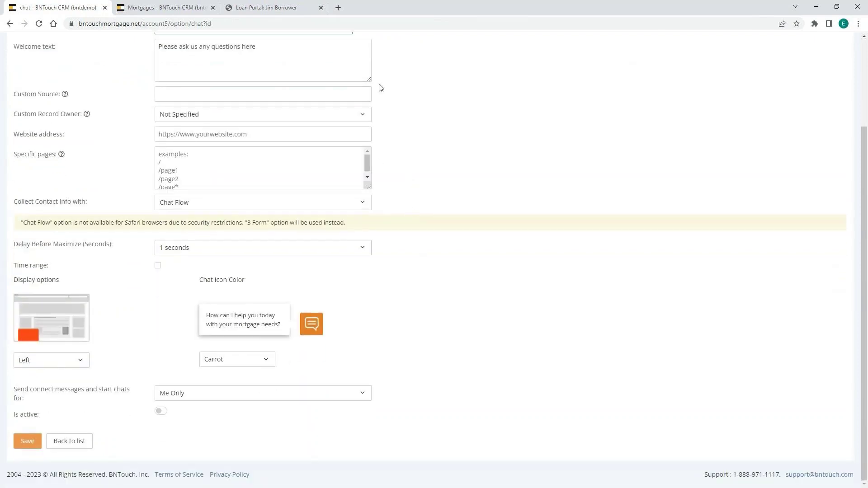
left_click(76, 367)
left_click(46, 409)
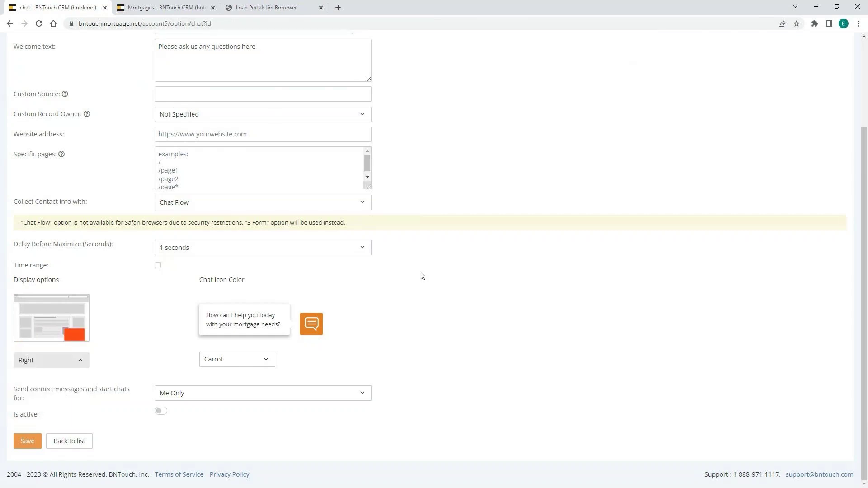
scroll(413, 338, "up", 1)
scroll(413, 338, "up", 3)
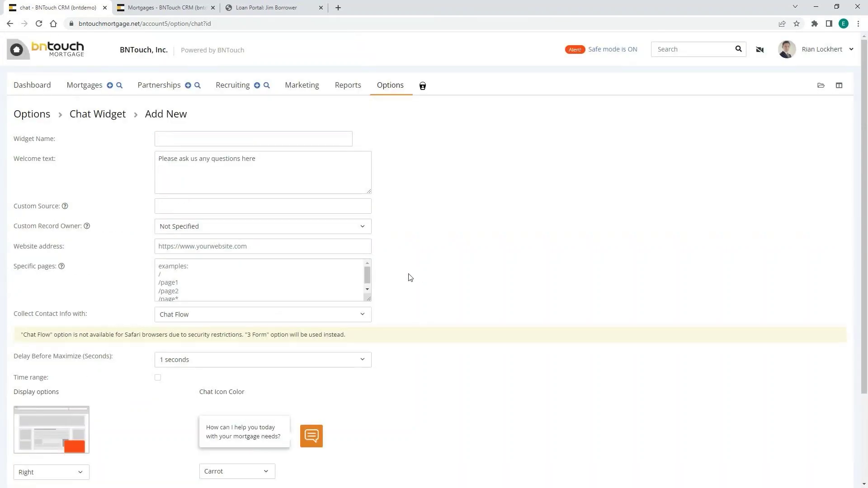
Open the account's Options, and on the sample mortgage website open the Purchase page
left_click(390, 86)
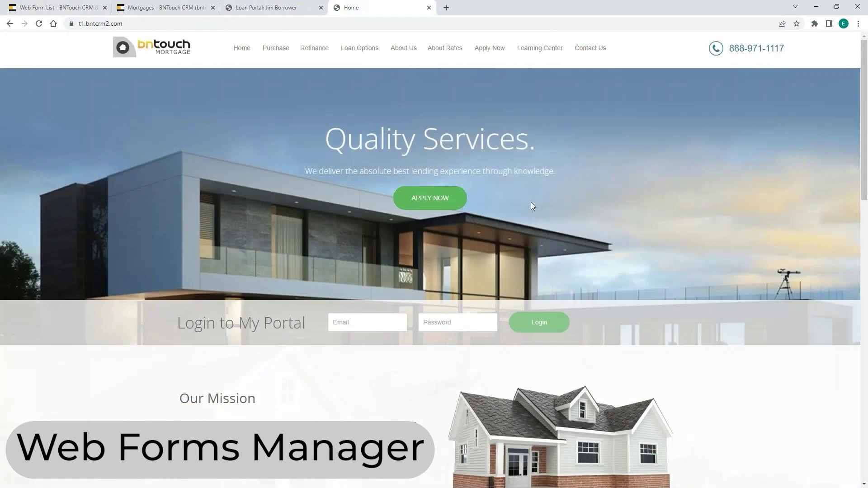
left_click(276, 49)
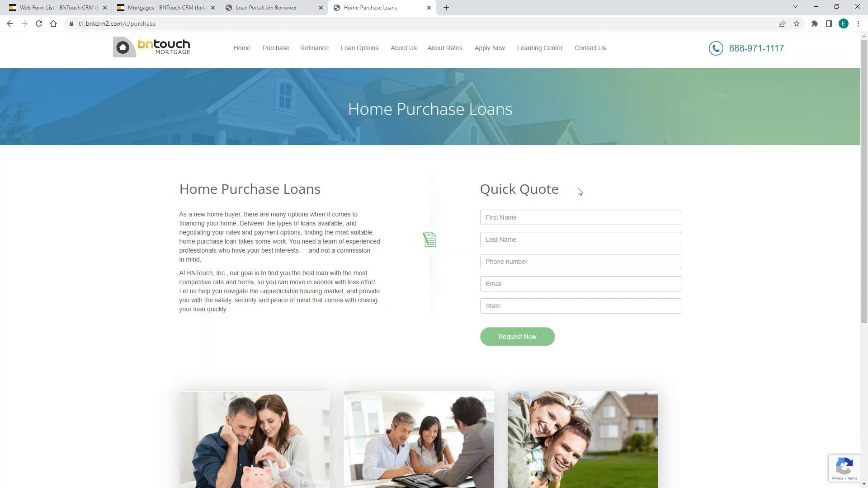
Enter the borrower's first and last name in the Quick Quote form
left_click(471, 218)
type("Joe")
key("Tab")
type("B")
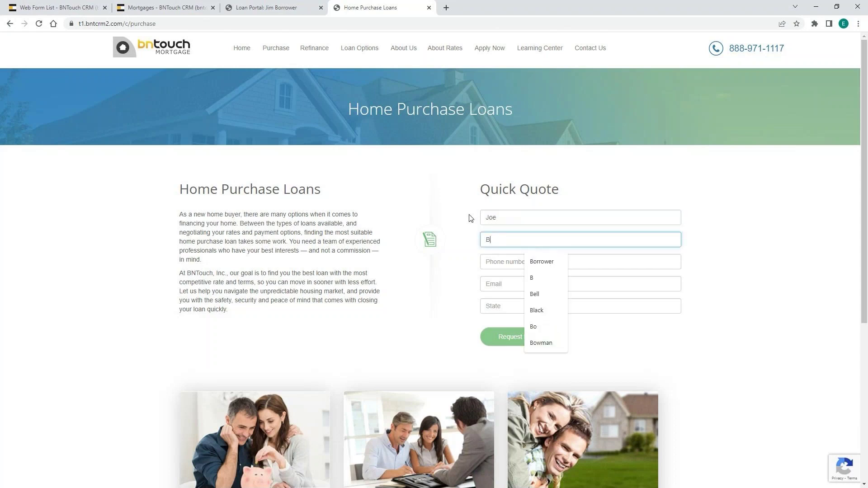
key("Down")
key("Return")
Fill in the borrower's phone number and email, set the state to OR, and submit the quote request
left_click(520, 265)
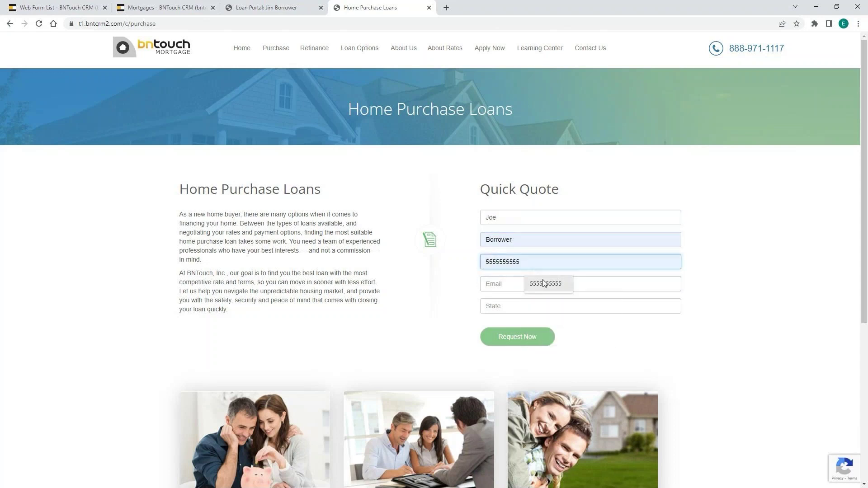
left_click(545, 283)
left_click(521, 283)
type("email@email.com")
key("Tab")
type("OR")
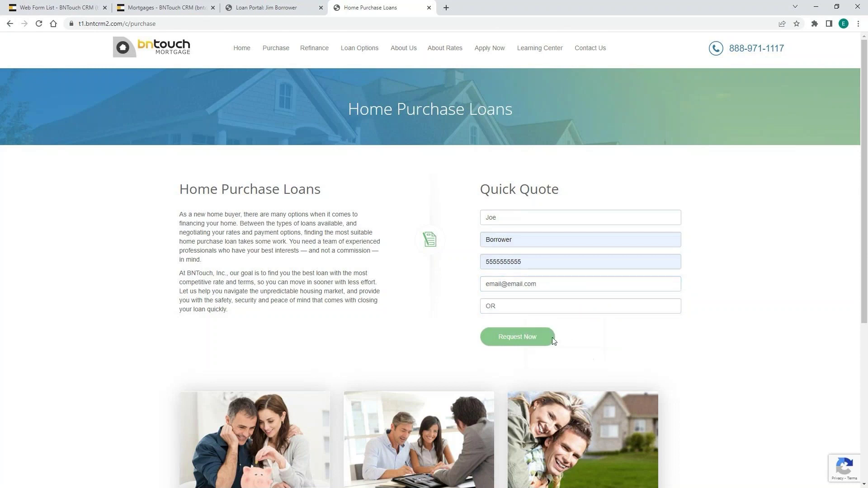
left_click(515, 340)
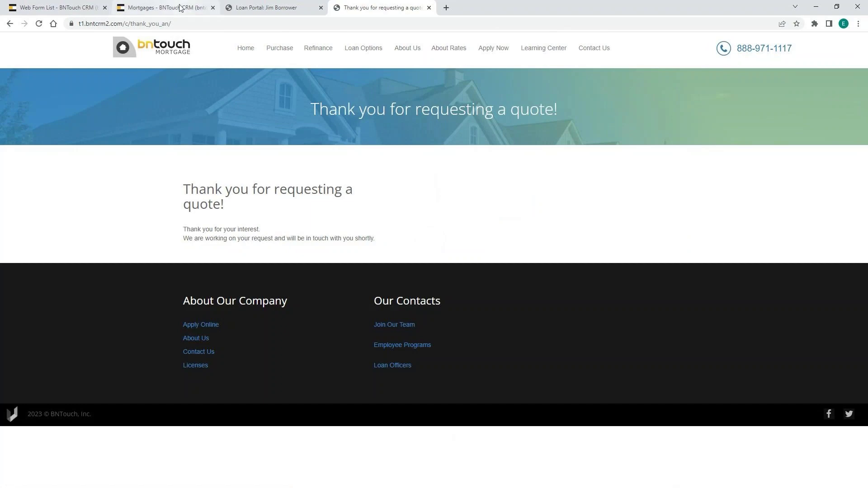
Check the newest lead's source in the CRM's Lead pipeline and view the campaigns on its record
left_click(167, 7)
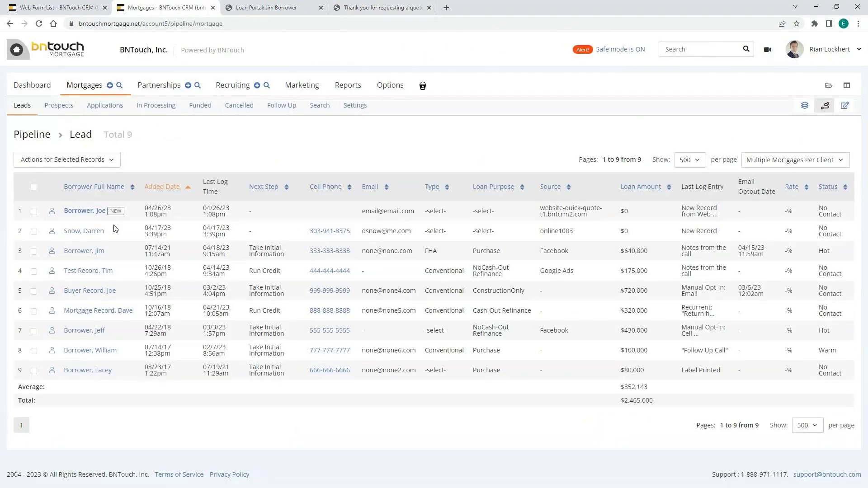
left_click_drag(595, 217, 538, 211)
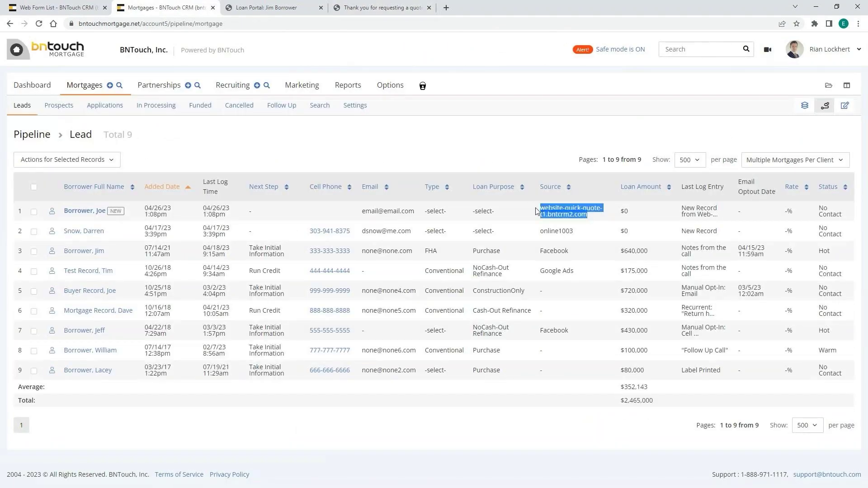
left_click(595, 215)
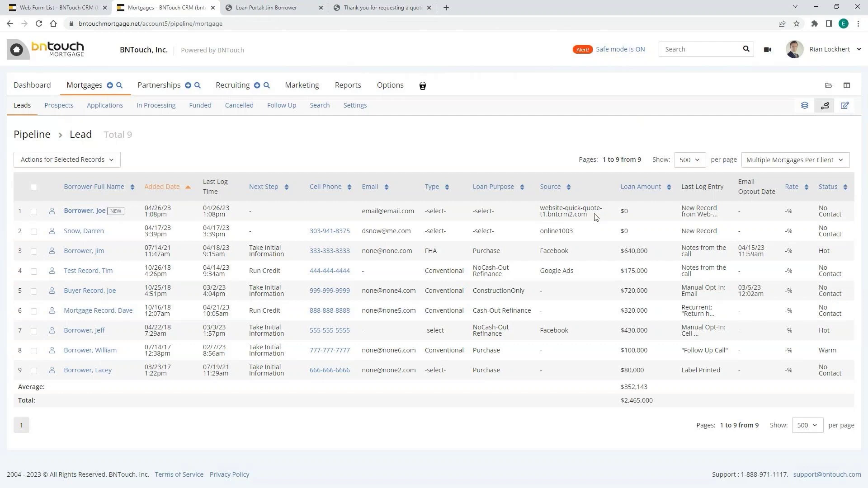
left_click(88, 214)
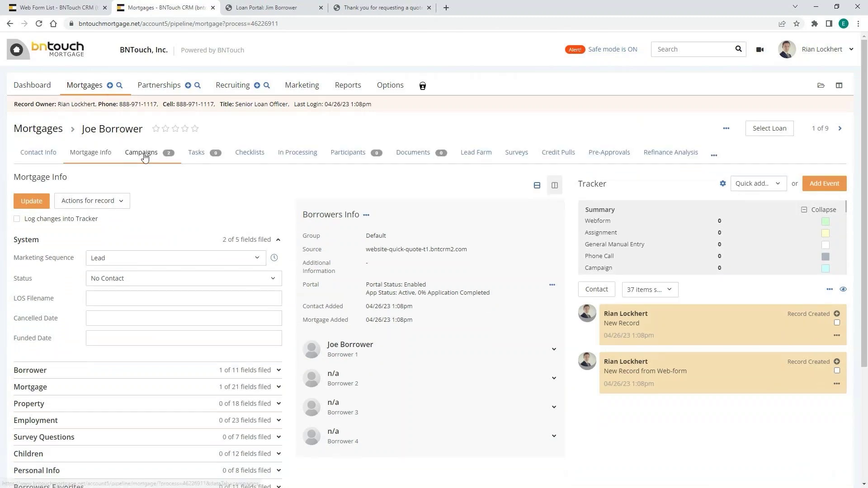
left_click(141, 153)
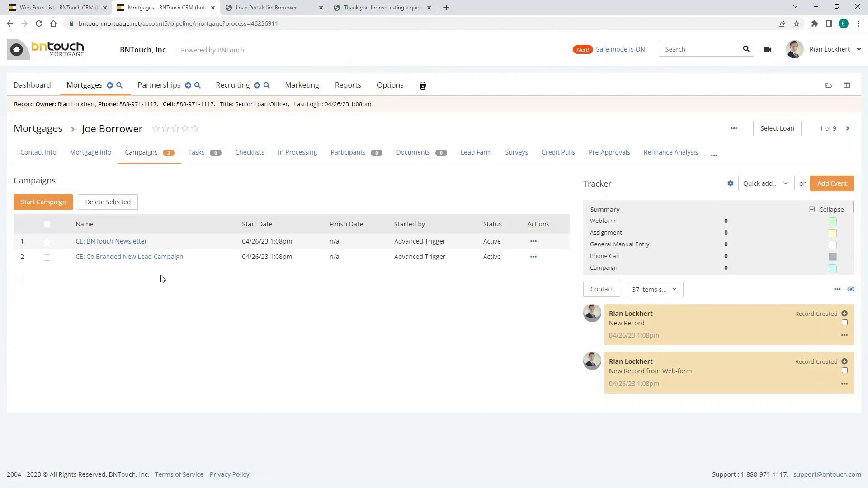
Look through the Web Forms list and view the HTML code and preview of the first form
left_click(54, 7)
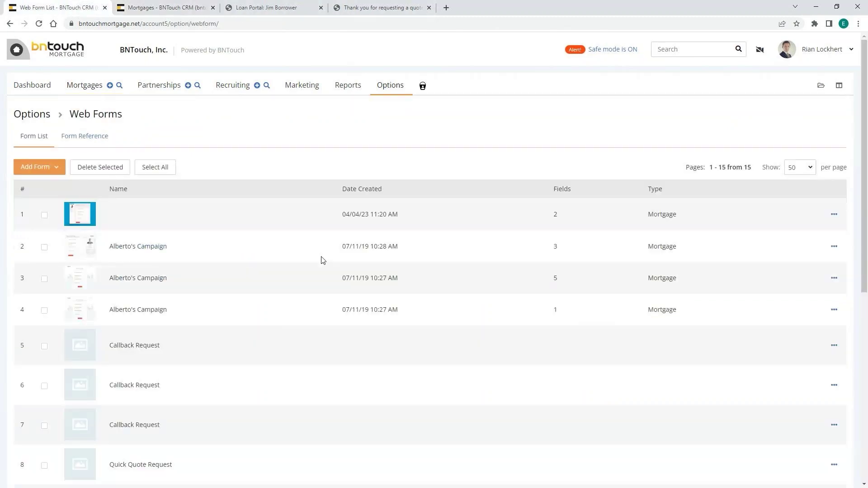
scroll(229, 221, "down", 4)
scroll(282, 236, "up", 5)
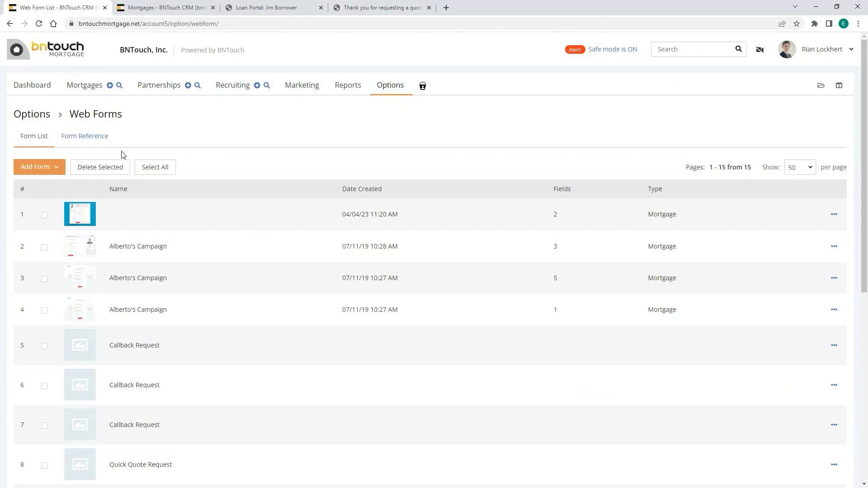
left_click(834, 215)
left_click(793, 248)
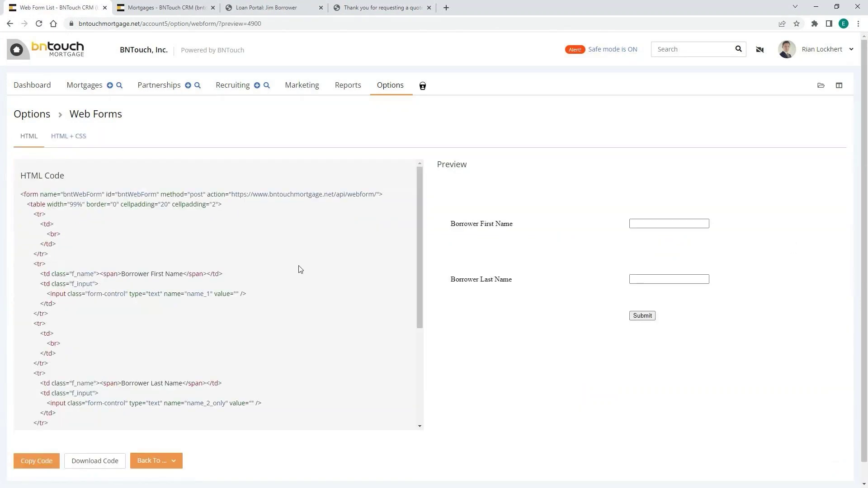
left_click(10, 24)
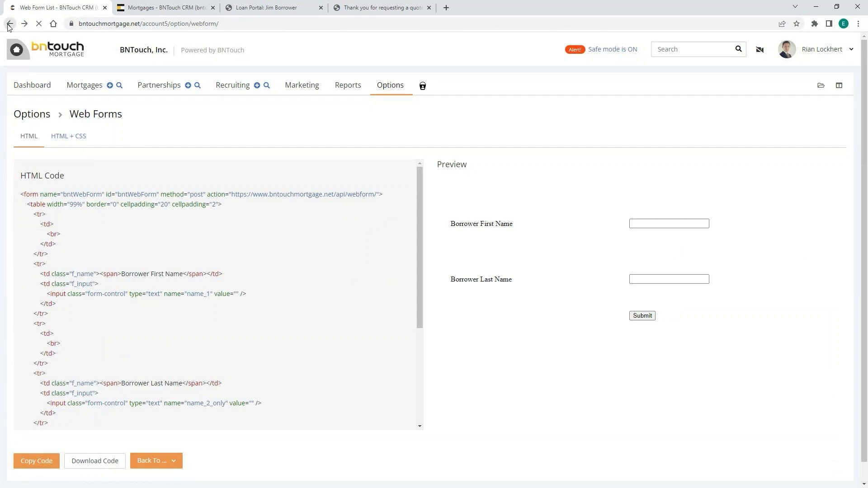
Start a new mortgage web form named Facebook Lead Form and view the groups it can be placed in
left_click(40, 168)
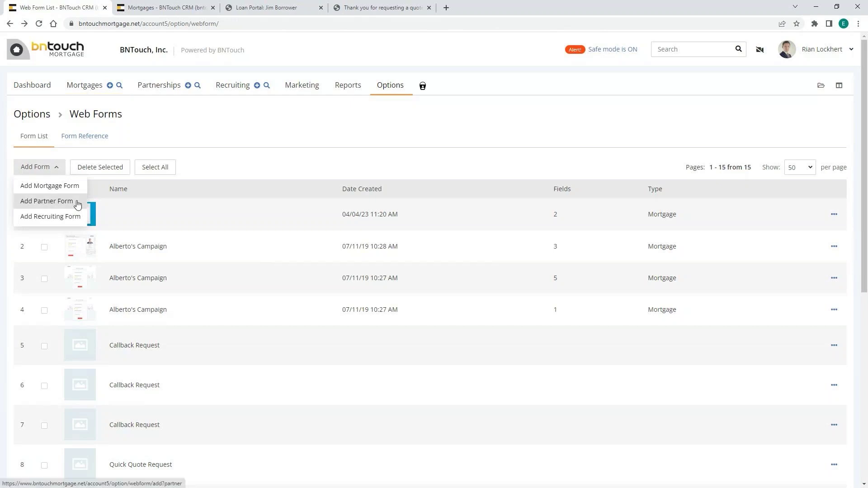
left_click(70, 188)
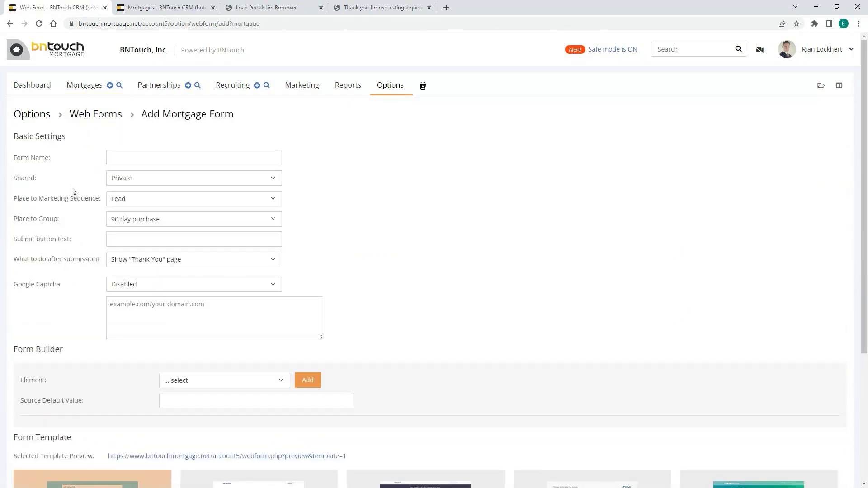
type("Facebook Lead Form")
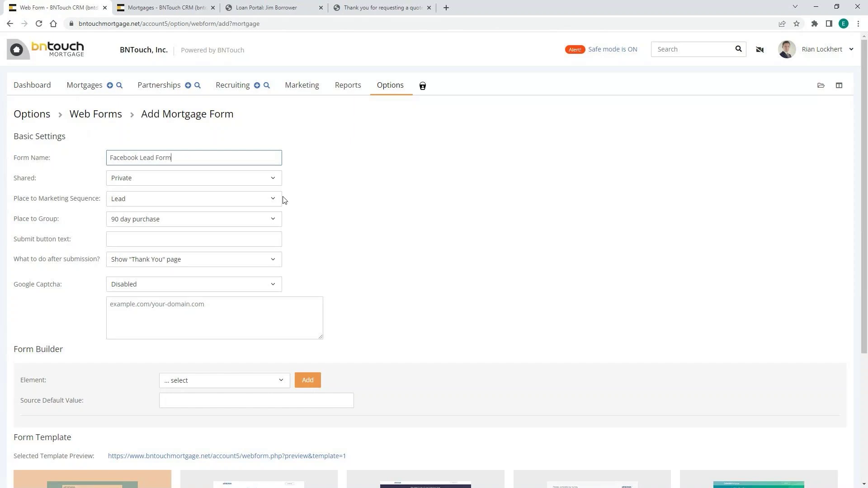
left_click(179, 221)
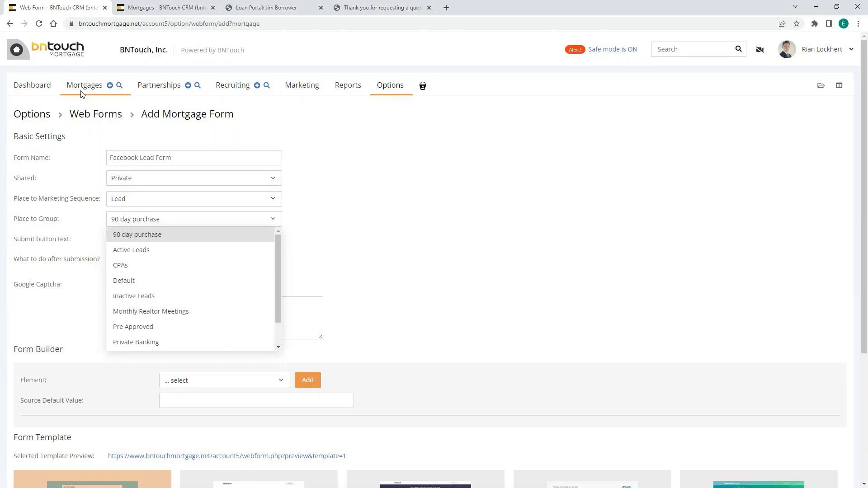
left_click(289, 222)
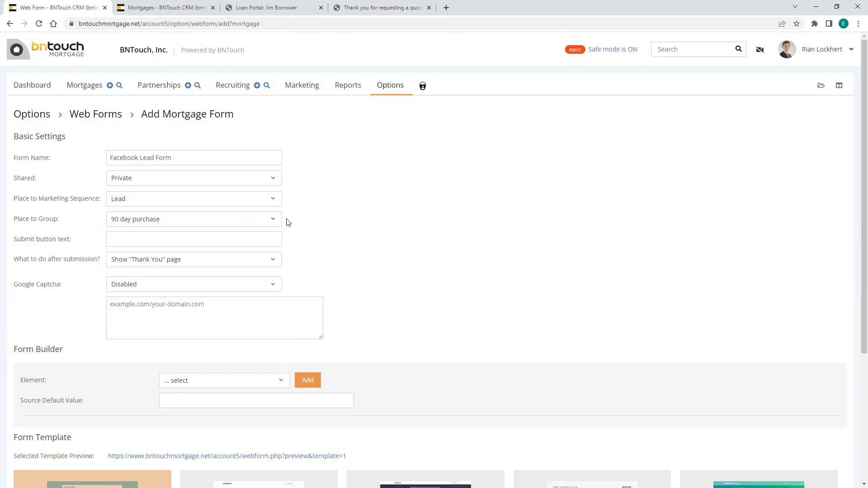
Review the form's after-submission setting, form builder and templates, comparing them with the sample website's thank-you and quote form pages
scroll(289, 222, "down", 1)
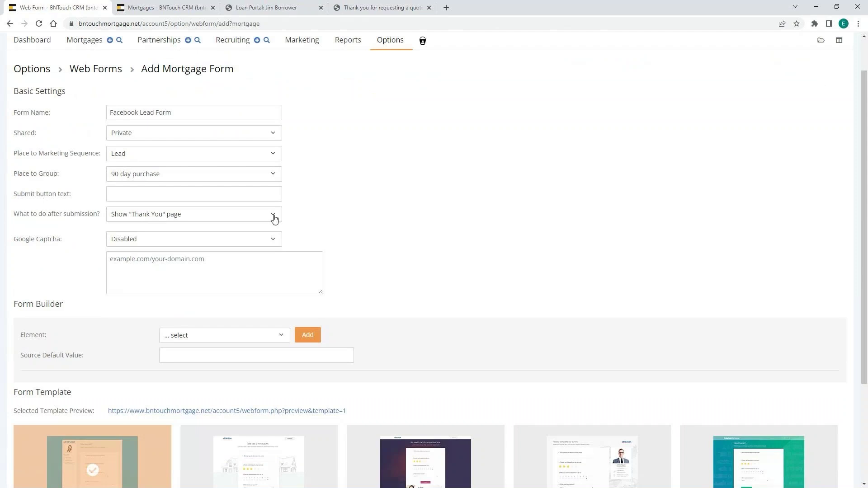
left_click(379, 8)
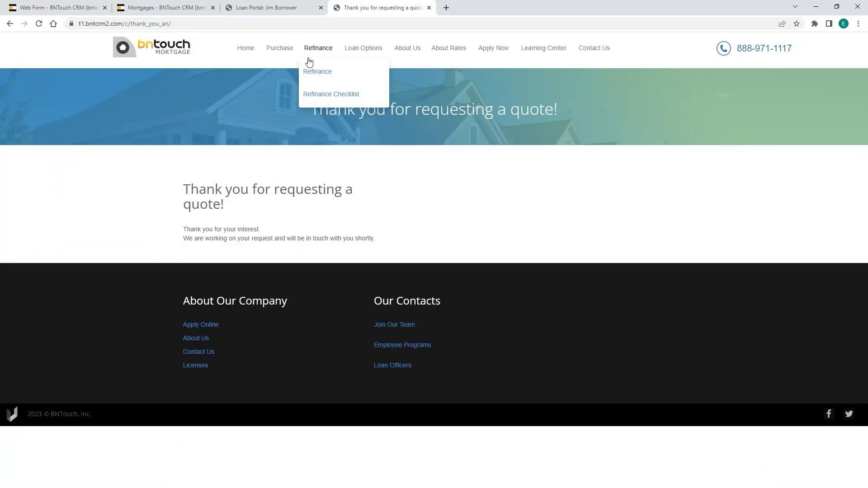
left_click(58, 8)
scroll(353, 250, "down", 1)
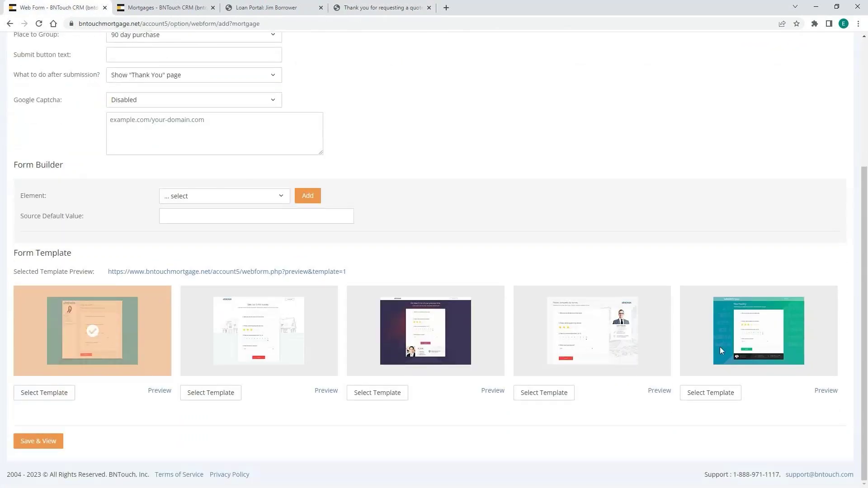
left_click(384, 8)
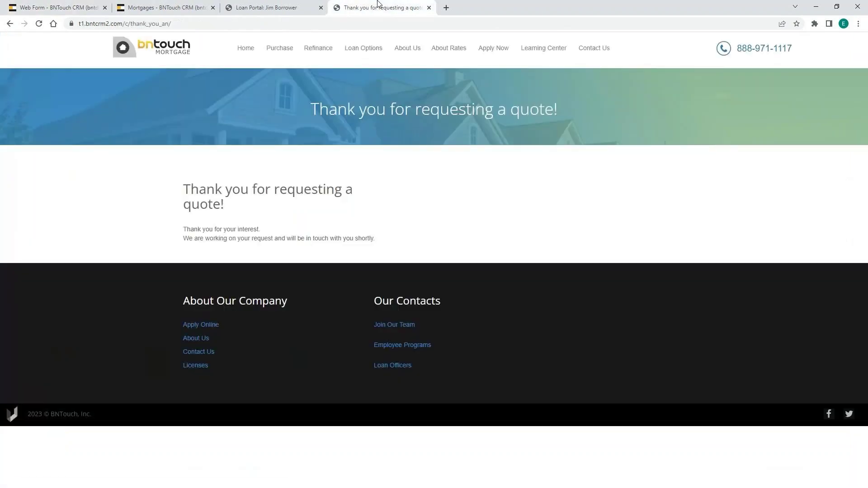
key("F5")
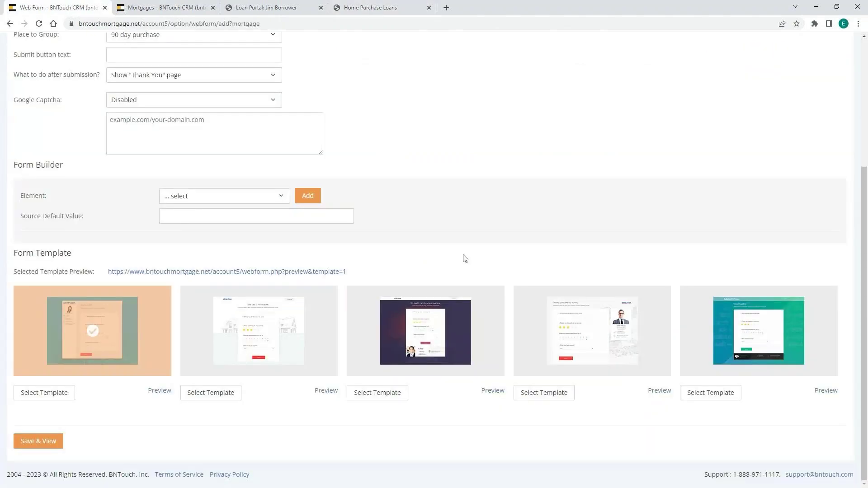
scroll(397, 285, "up", 5)
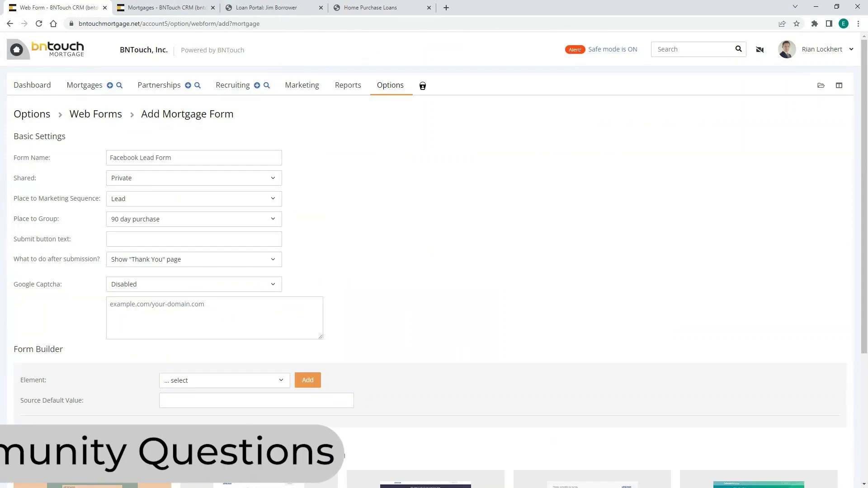
Open the Website Manager from Options and review its domain settings and website templates
left_click(385, 90)
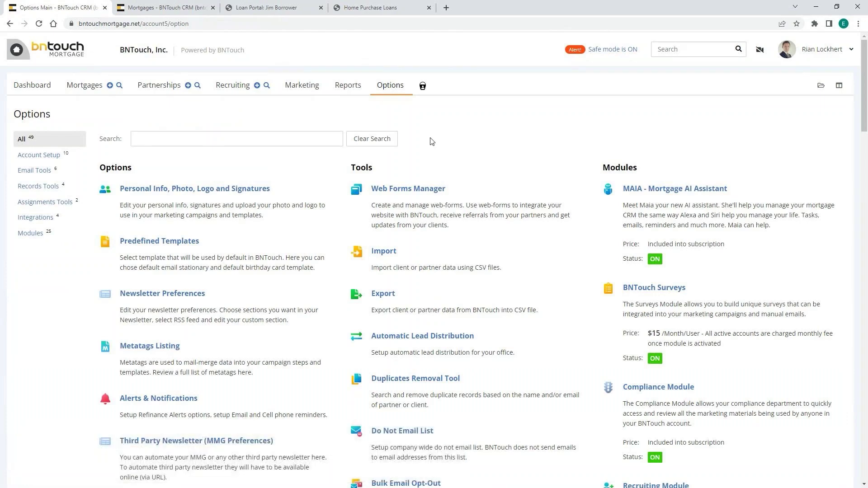
scroll(432, 141, "down", 3)
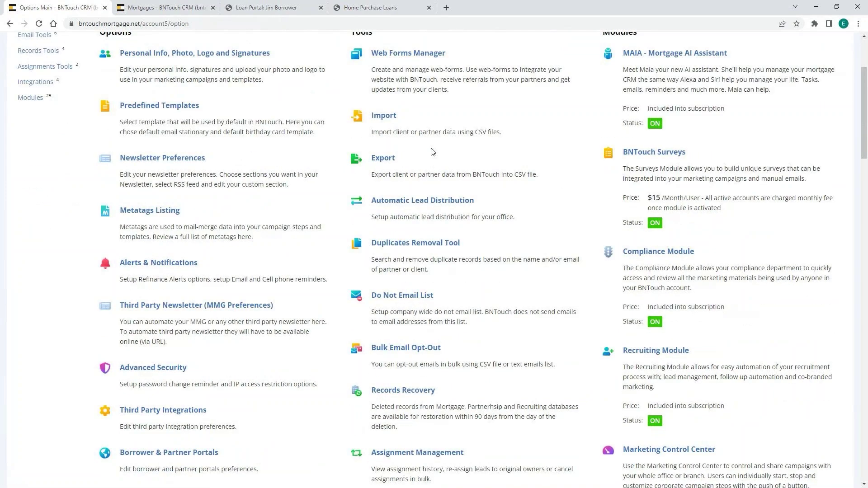
scroll(432, 152, "down", 5)
left_click(153, 374)
scroll(259, 121, "down", 2)
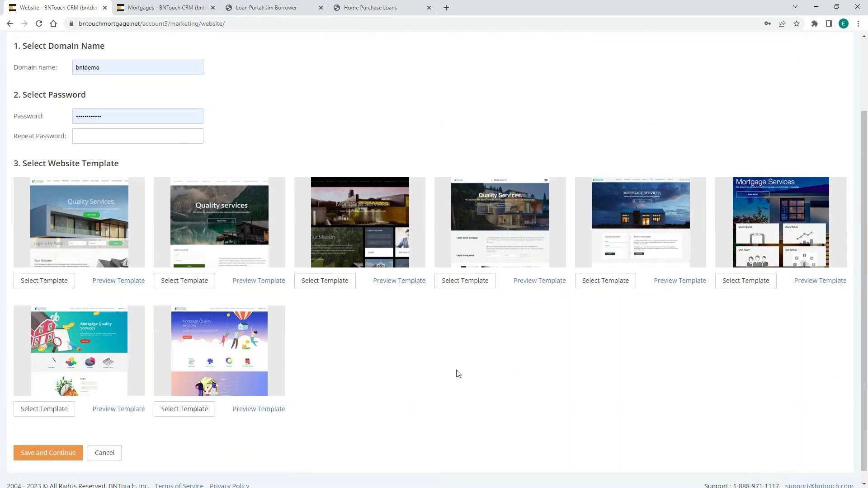
scroll(452, 367, "up", 2)
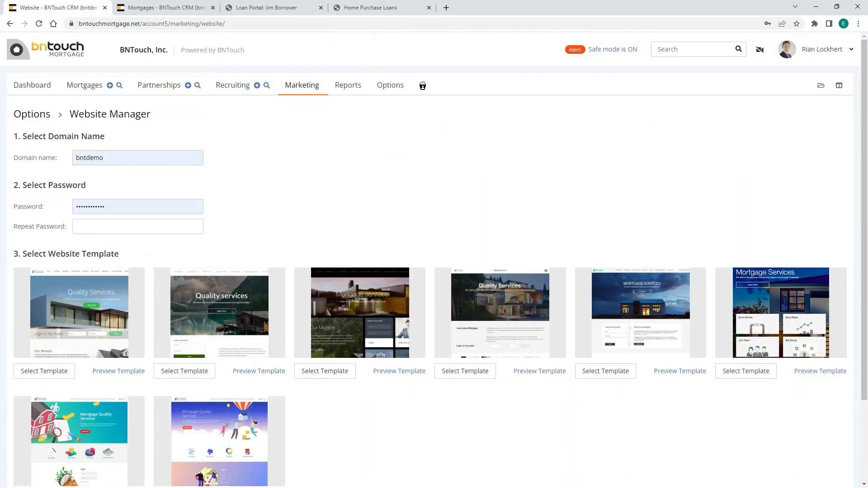